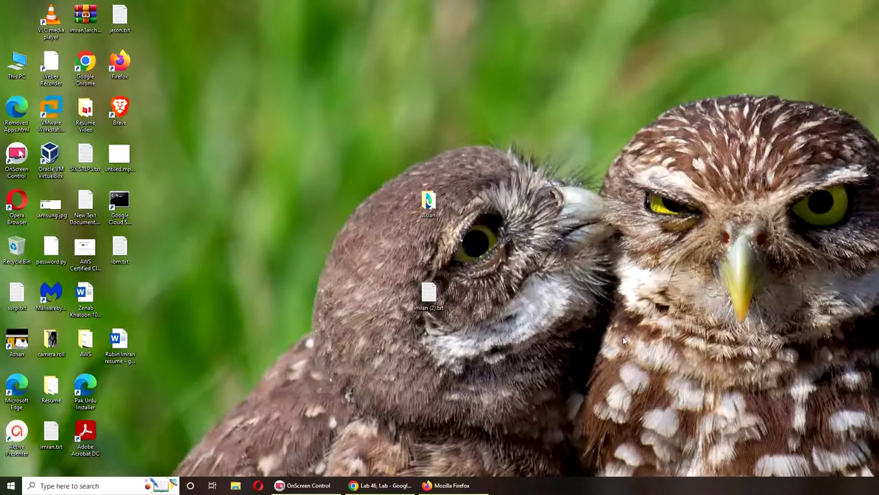
Switch to the Lab 46 page in Chrome, widen its window, and connect to the WIN16 machine
click(405, 485)
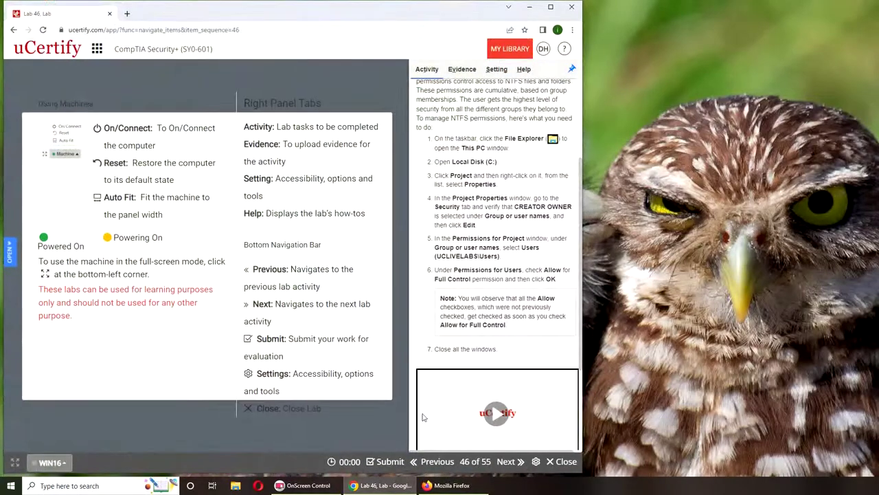
scroll(534, 237, up, 3)
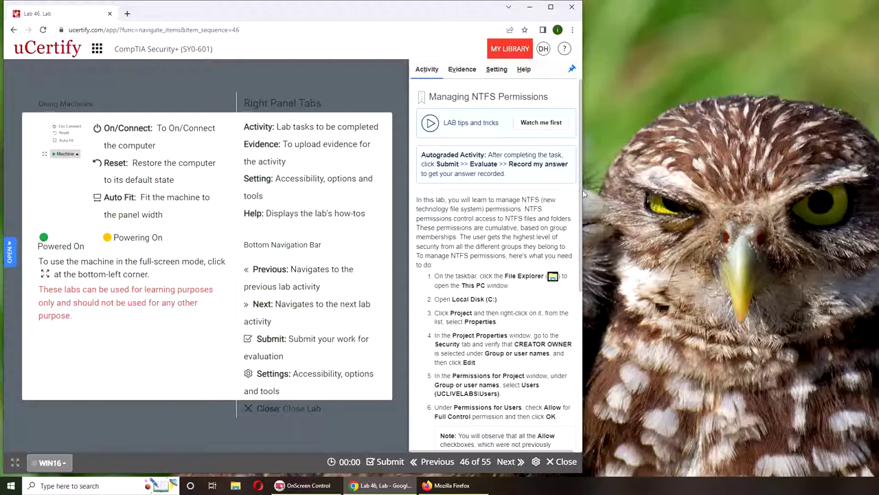
drag(582, 196, 874, 212)
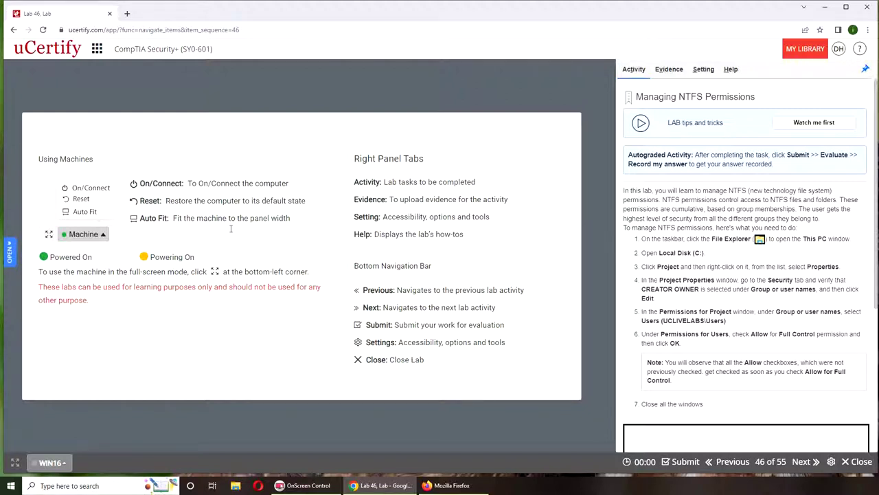
click(50, 462)
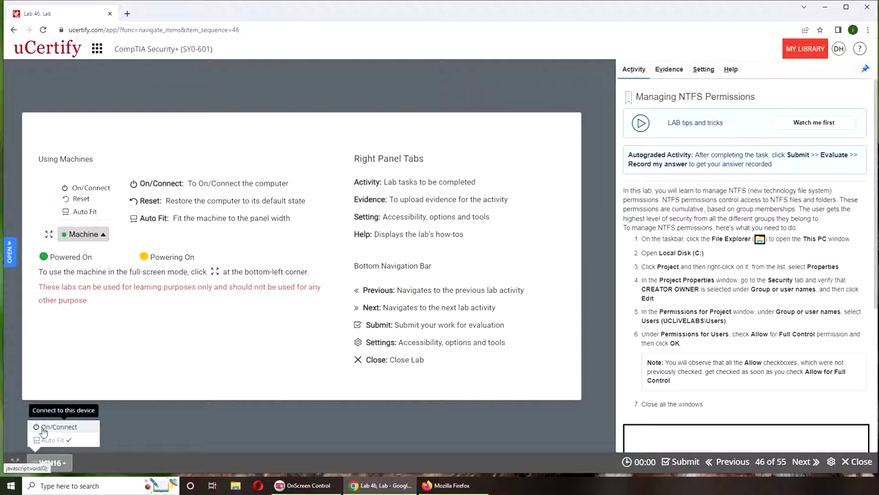
click(44, 432)
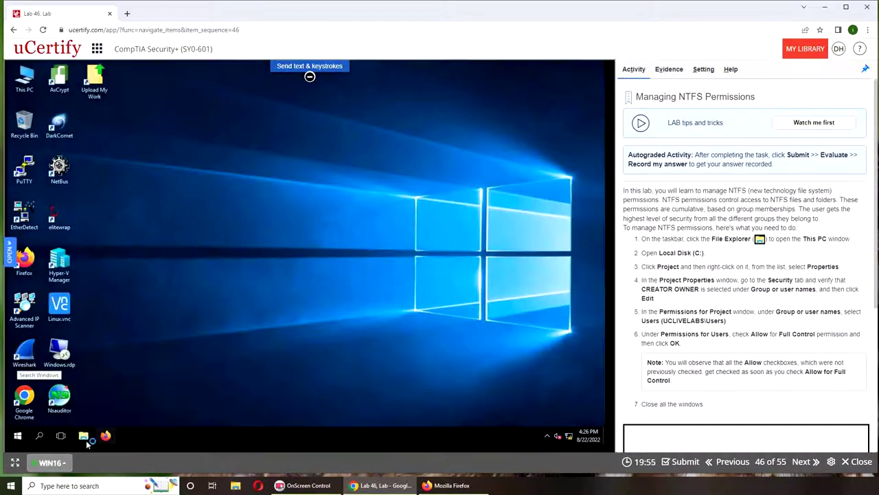
Open the properties of the Project folder on Local Disk (C:) in the lab machine
click(83, 436)
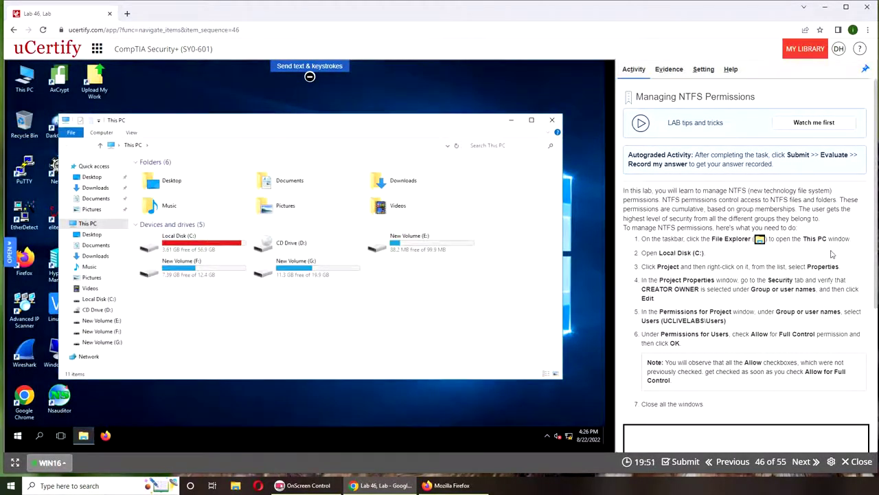
click(195, 246)
double_click(195, 246)
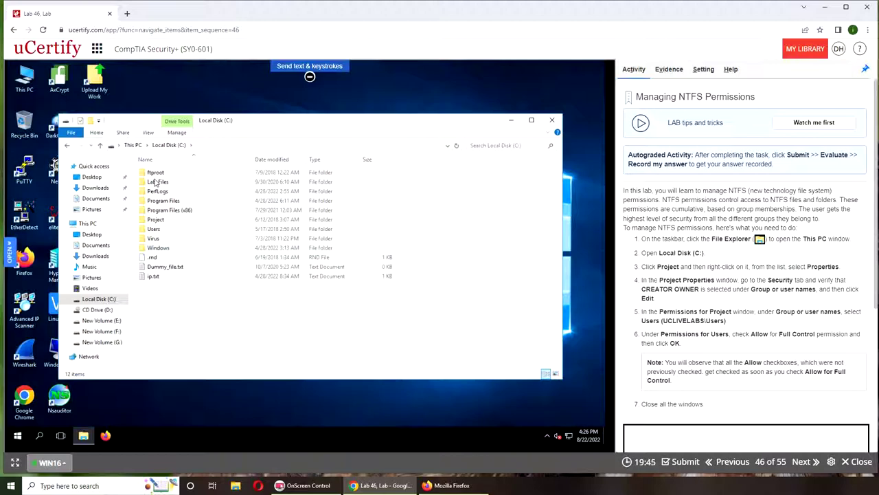
click(157, 220)
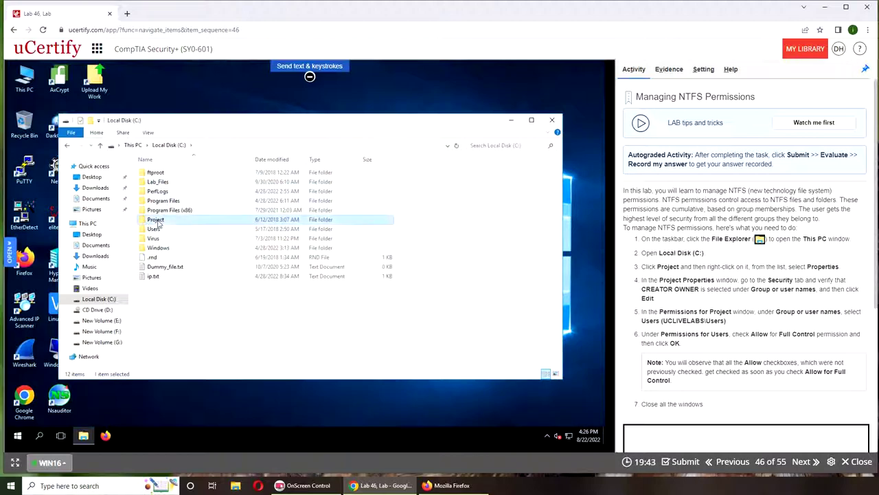
right_click(158, 221)
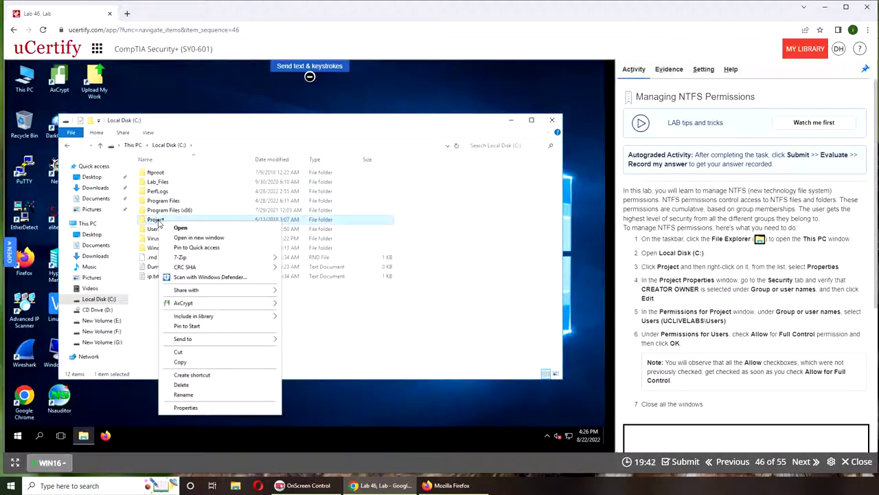
click(203, 407)
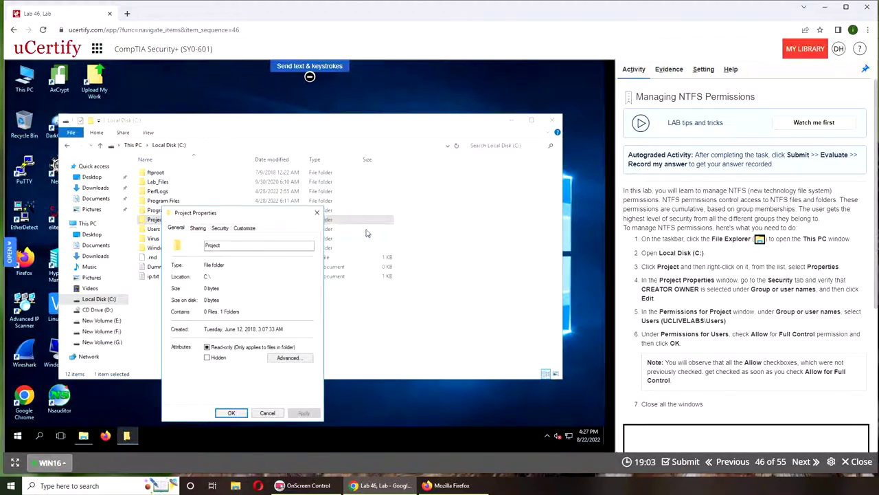
drag(335, 128, 378, 114)
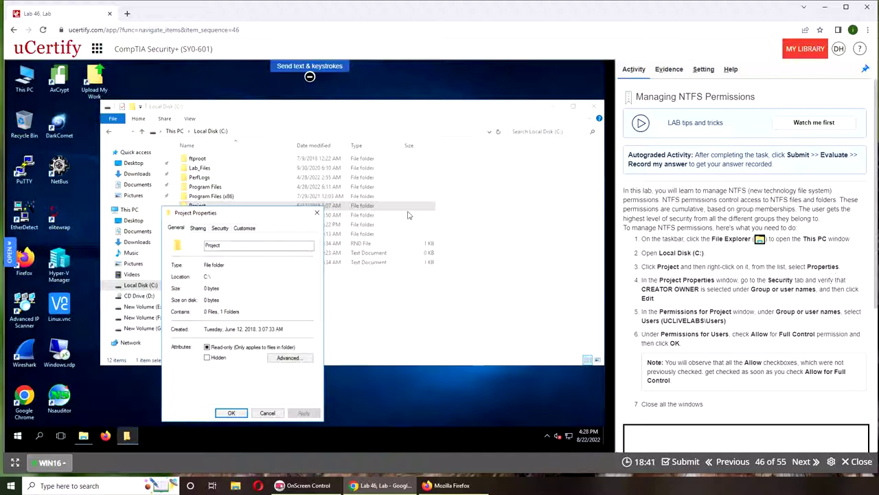
Review the Project folder's advanced security settings, including its permission entries, auditing and effective access, and close them
click(218, 228)
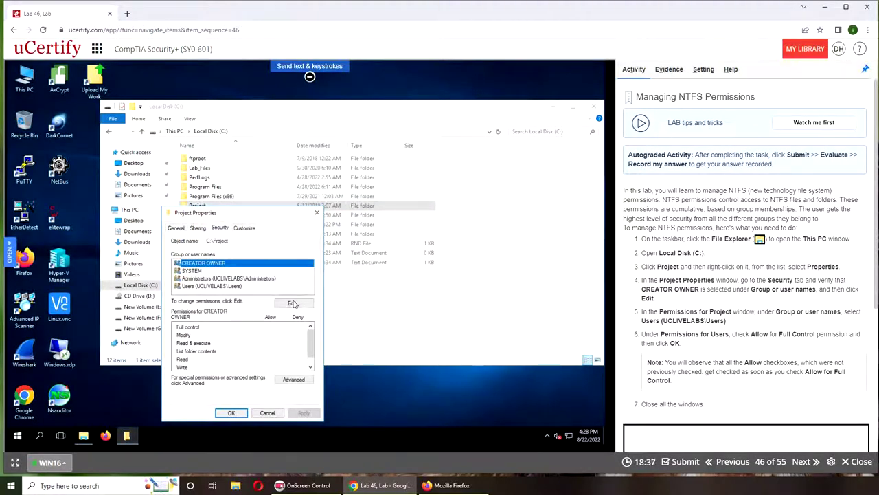
click(284, 382)
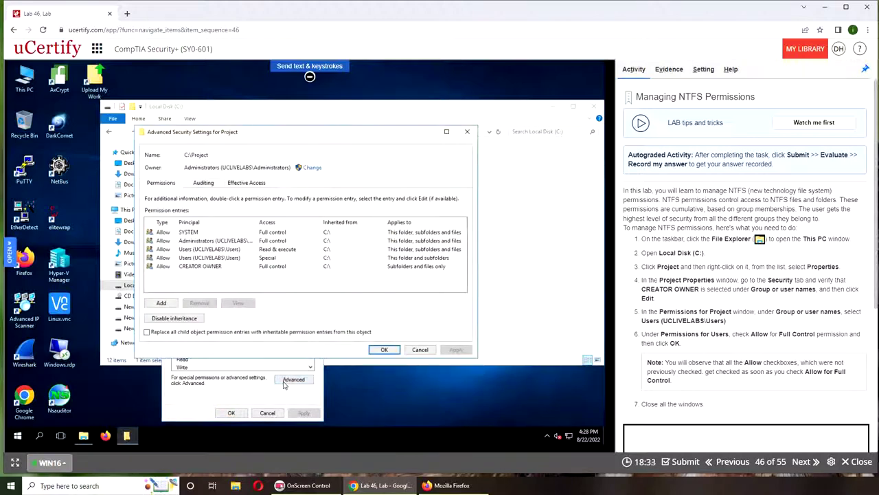
click(204, 184)
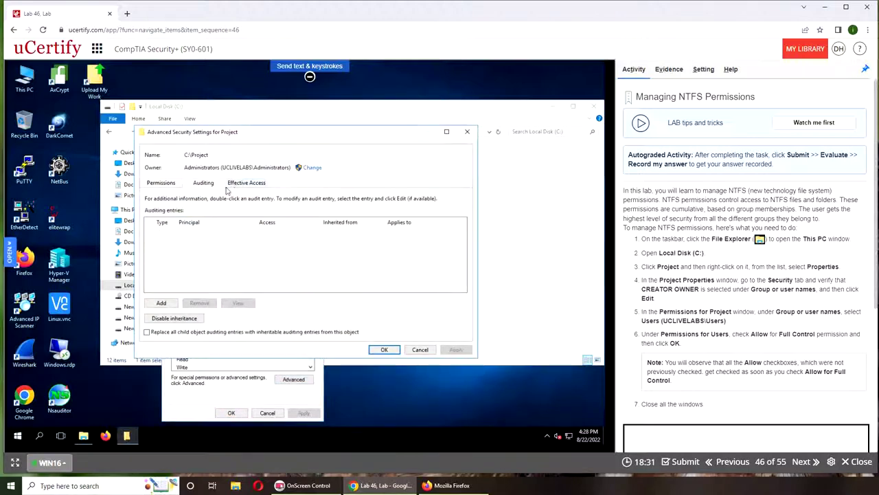
click(248, 184)
click(463, 133)
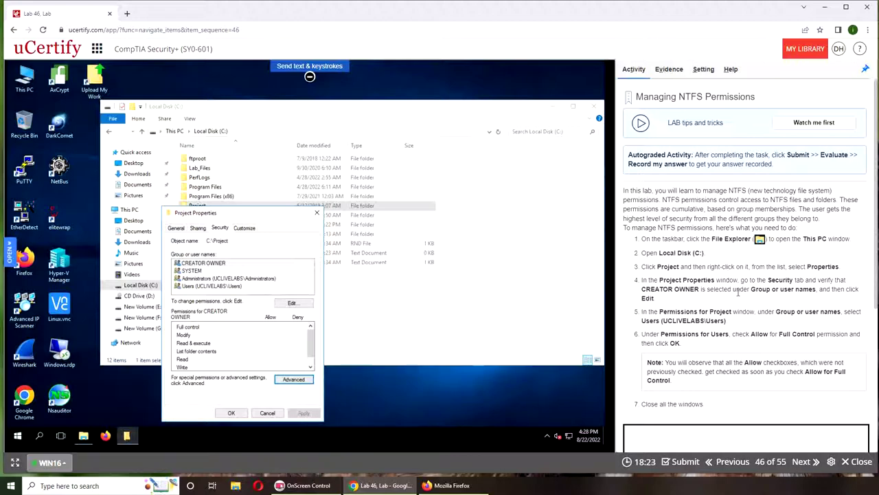
Examine the editable permissions of CREATOR OWNER for the Project folder and close them without changes
click(292, 303)
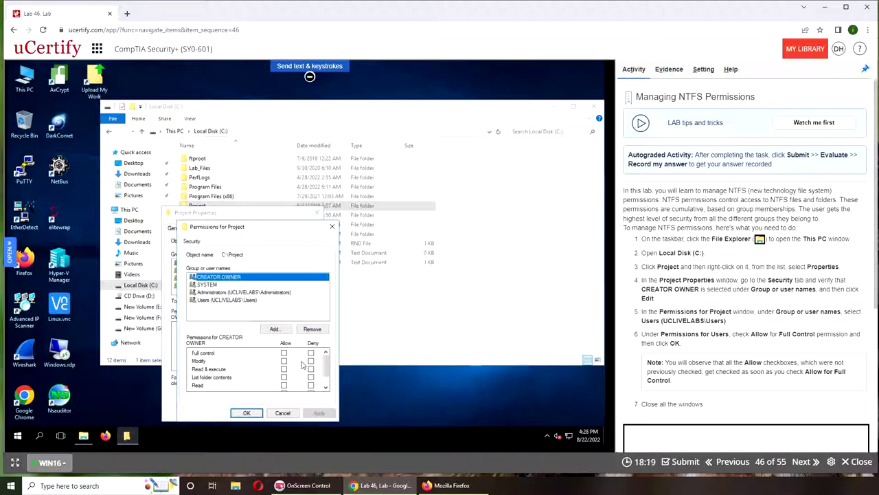
drag(327, 371, 326, 390)
scroll(325, 389, up, 3)
click(332, 226)
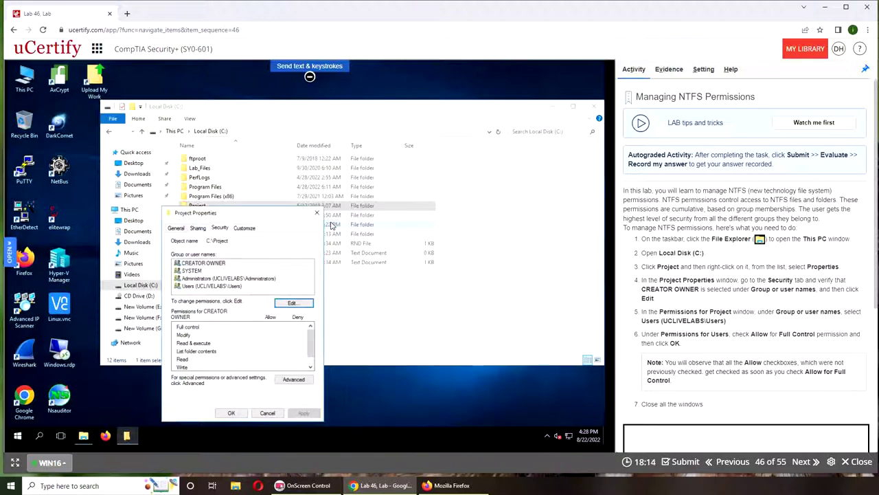
click(198, 228)
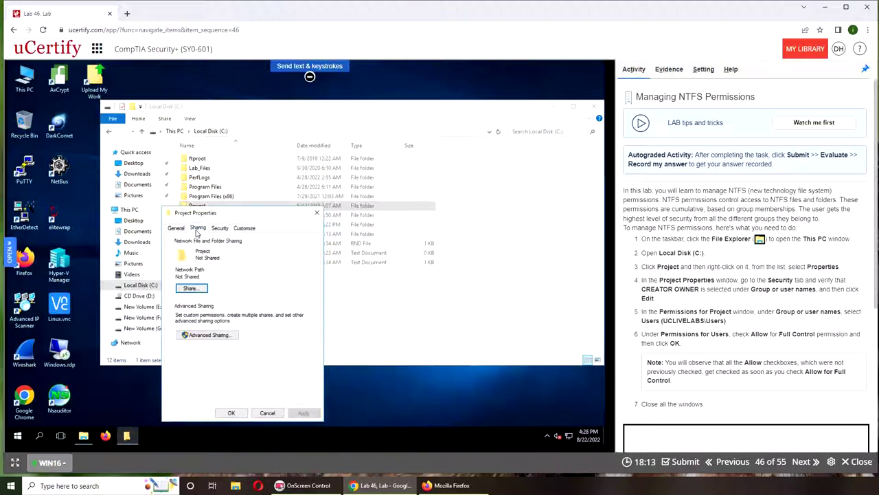
click(206, 336)
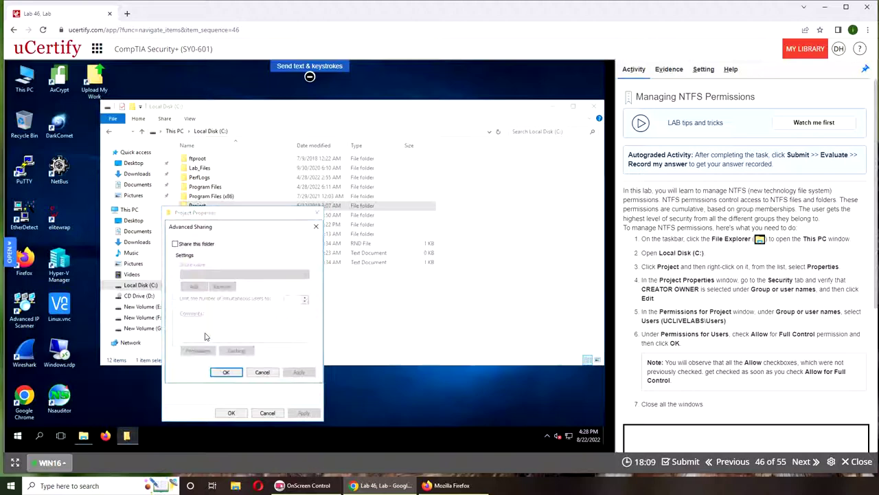
click(192, 244)
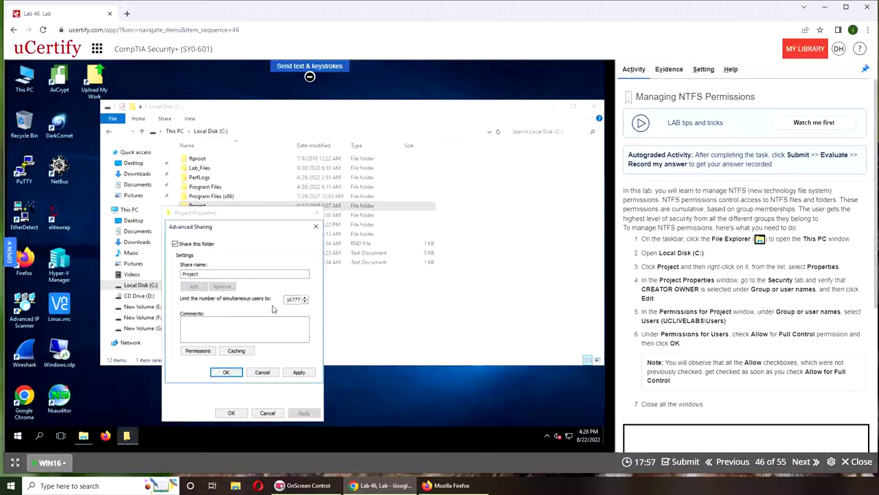
click(266, 374)
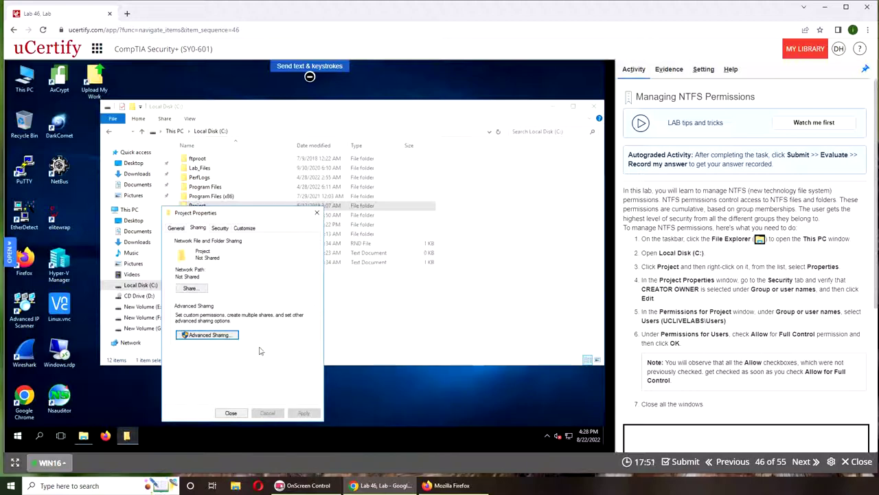
Edit the Project folder's security permissions to allow Full control for Users (UCLIVELABS\Users), and apply the change
click(221, 230)
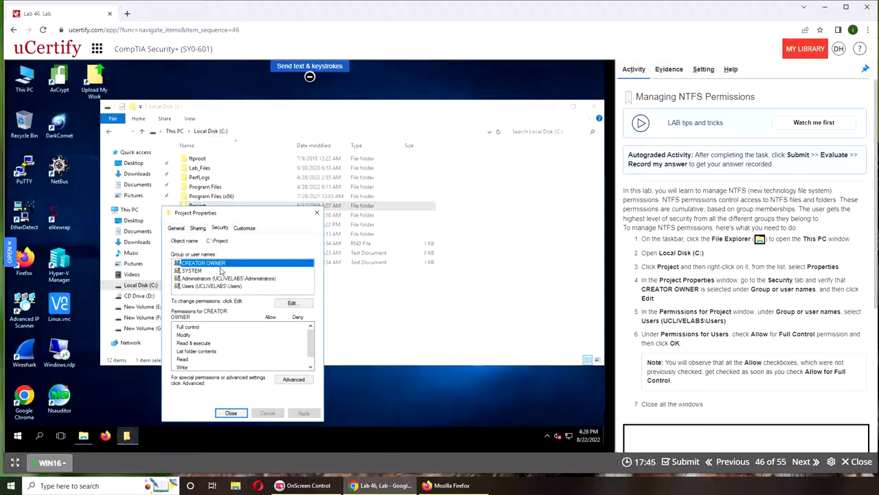
click(291, 303)
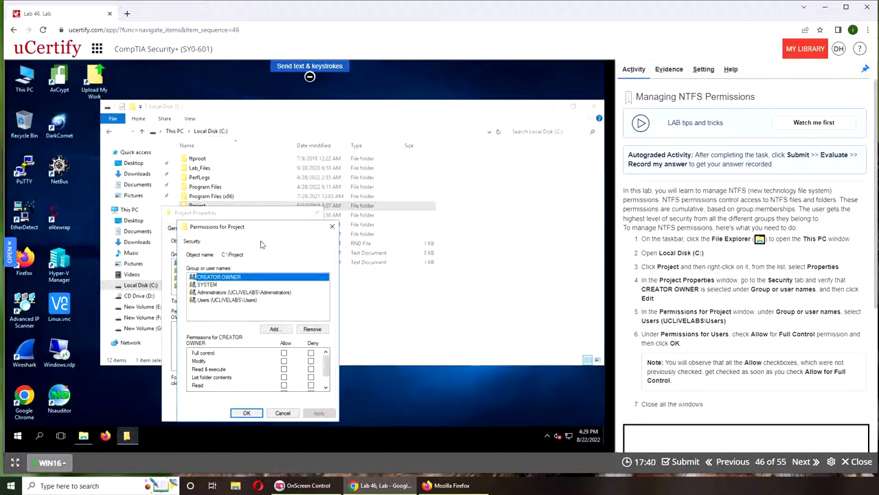
drag(268, 234, 321, 242)
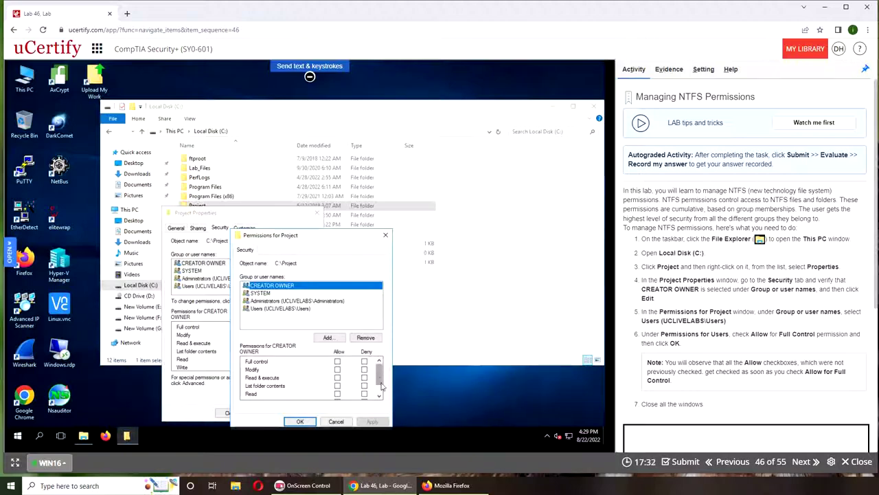
drag(380, 375, 384, 397)
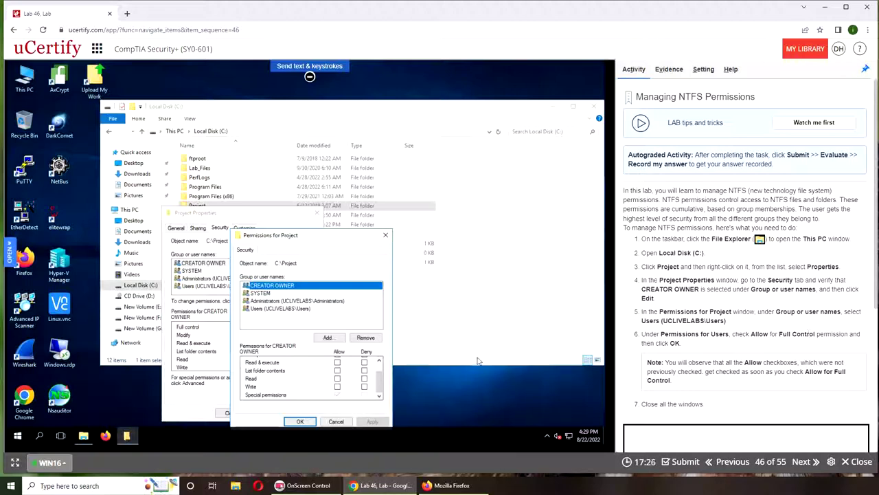
click(268, 311)
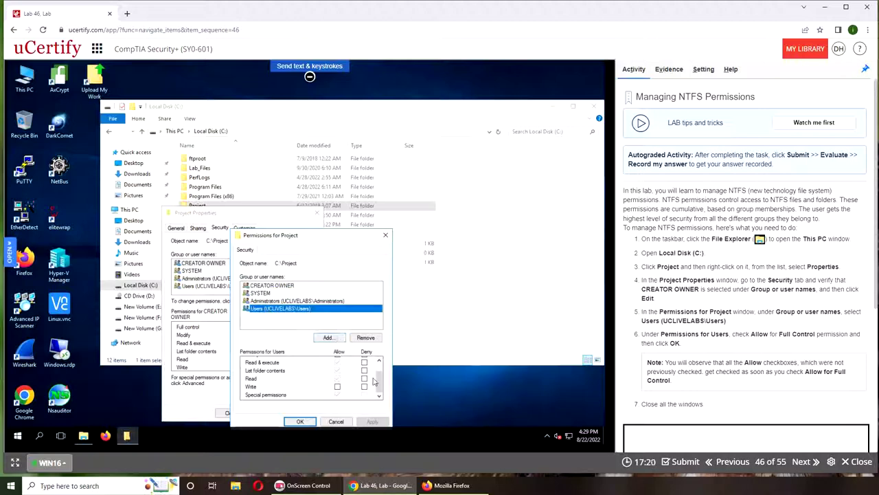
scroll(378, 381, up, 2)
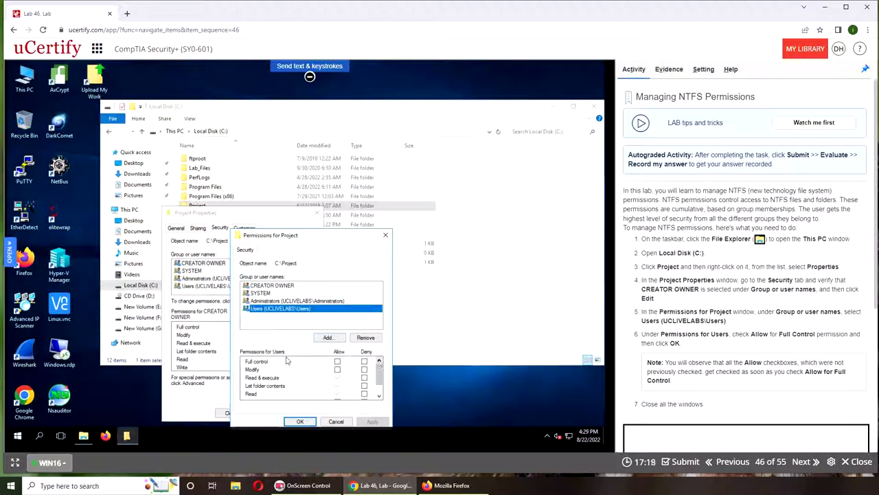
click(337, 361)
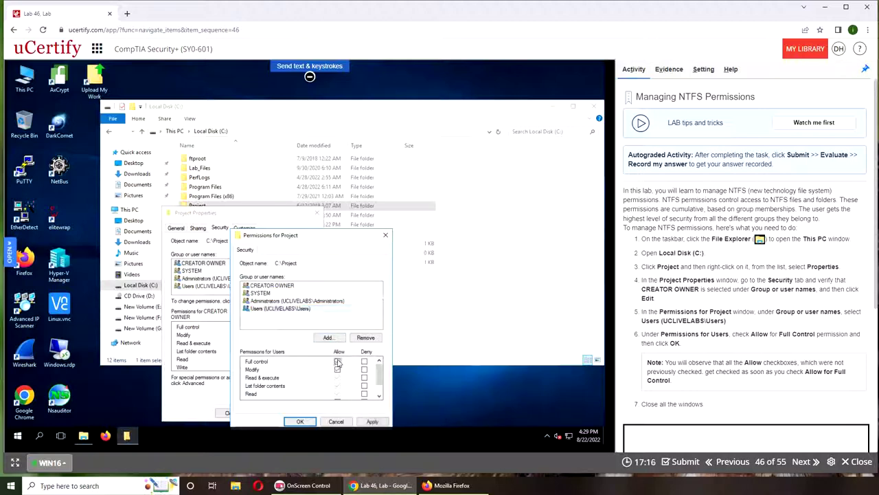
scroll(341, 379, down, 1)
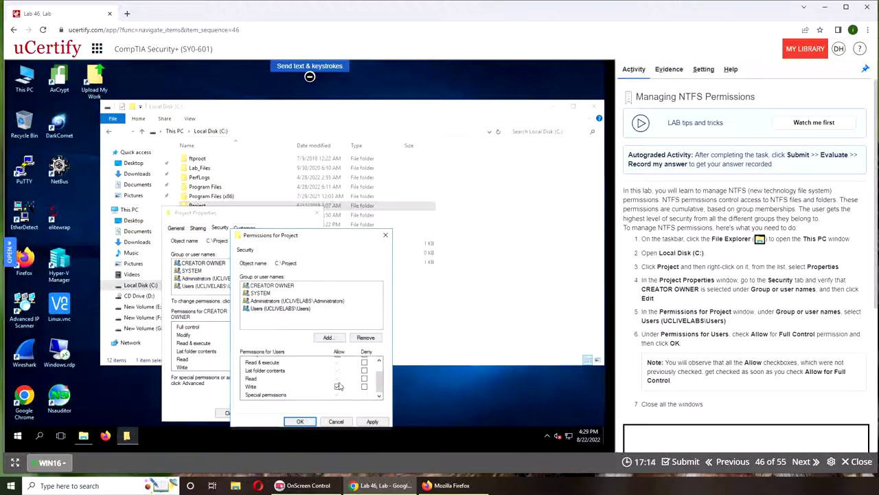
click(369, 422)
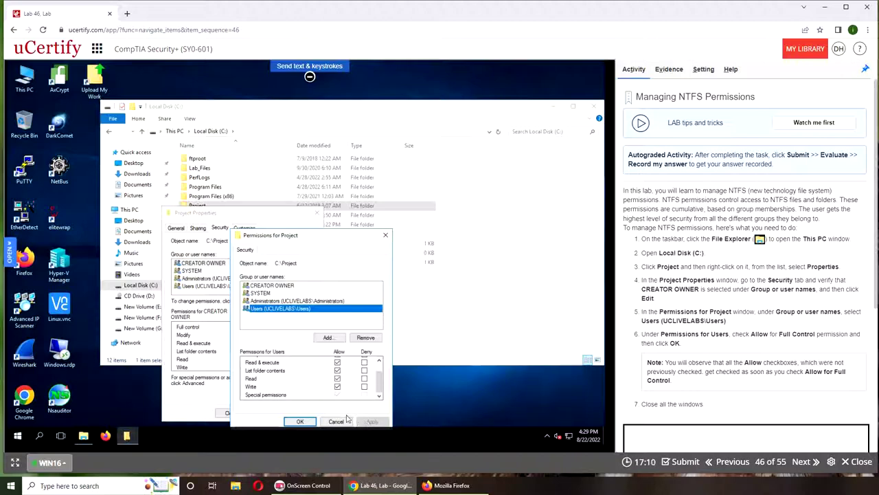
click(296, 422)
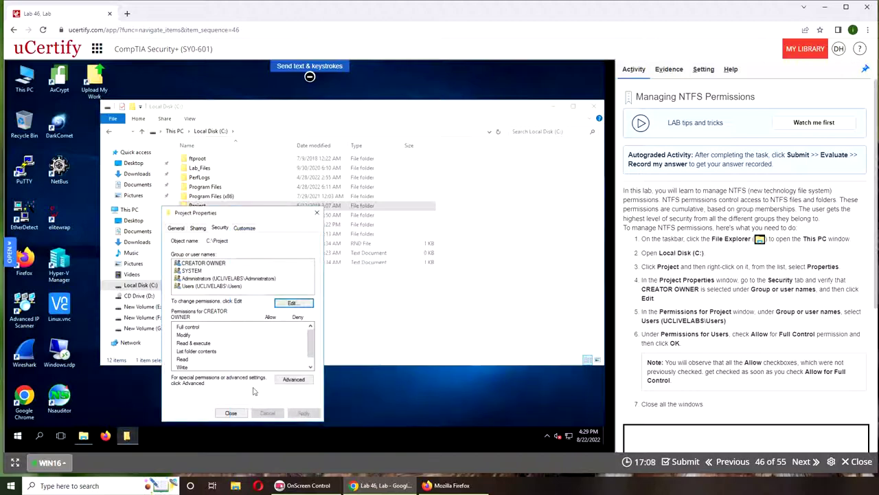
Check the remaining lab instructions, submit the lab for grading and record the answer
click(224, 266)
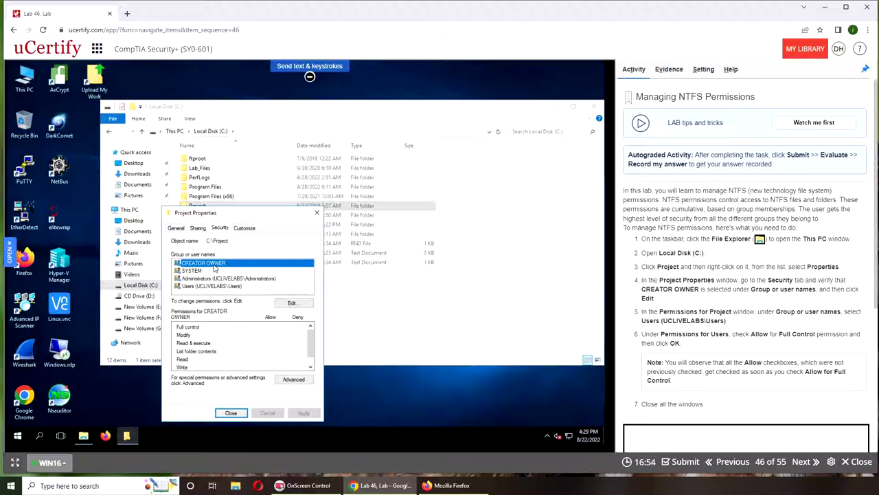
scroll(704, 336, down, 3)
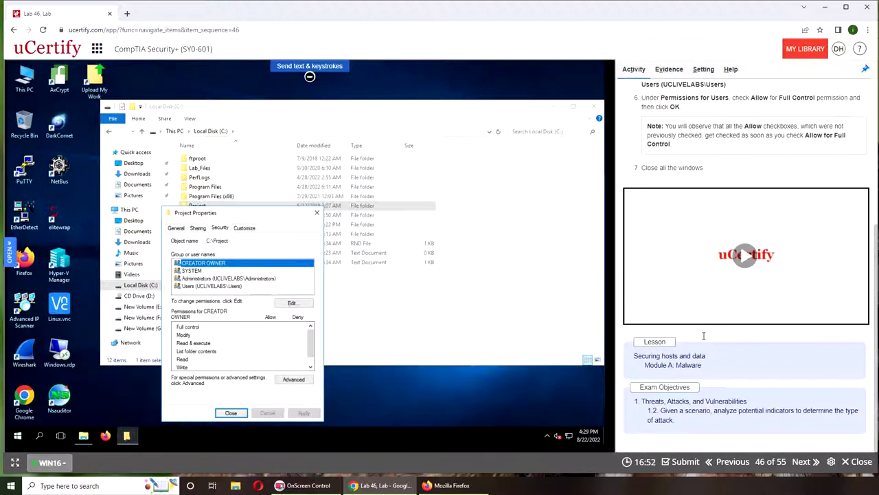
scroll(703, 339, up, 3)
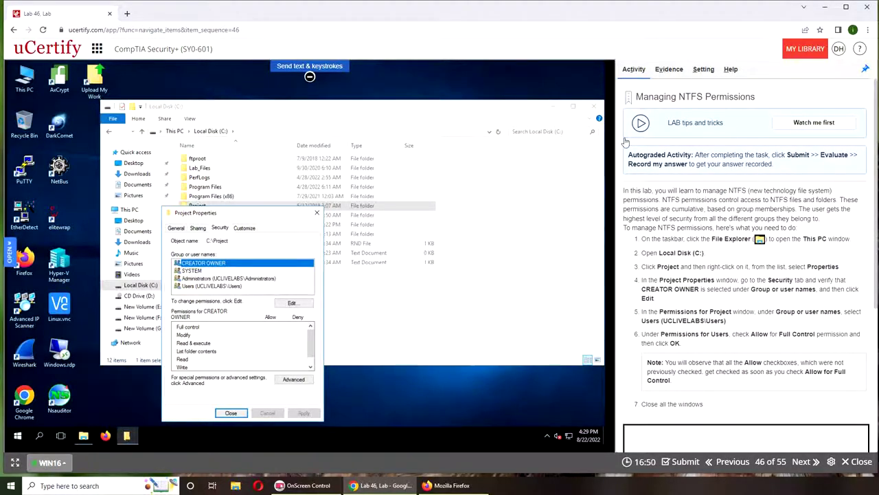
scroll(667, 401, down, 2)
click(692, 471)
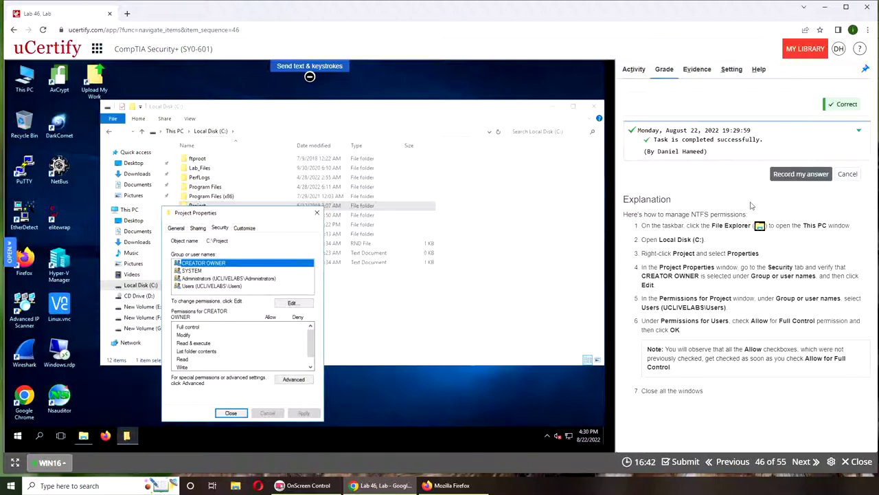
click(801, 174)
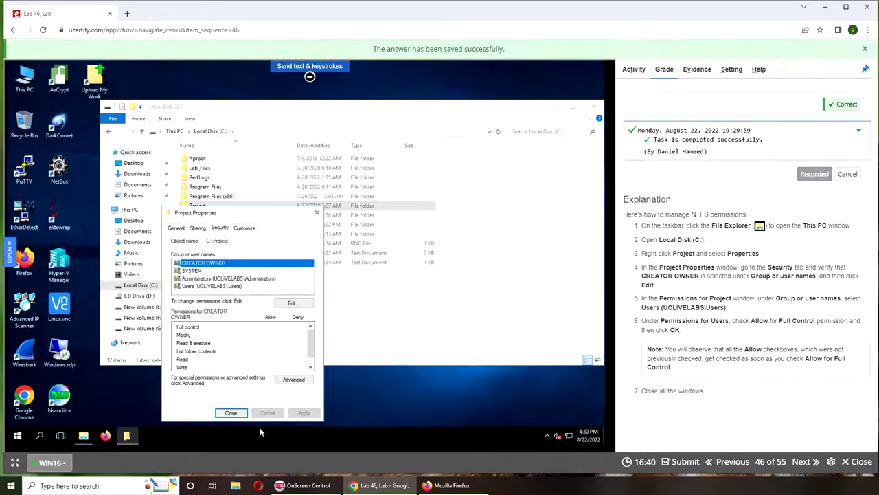
Close the Project properties and the Local Disk (C:) window on the lab machine
click(231, 413)
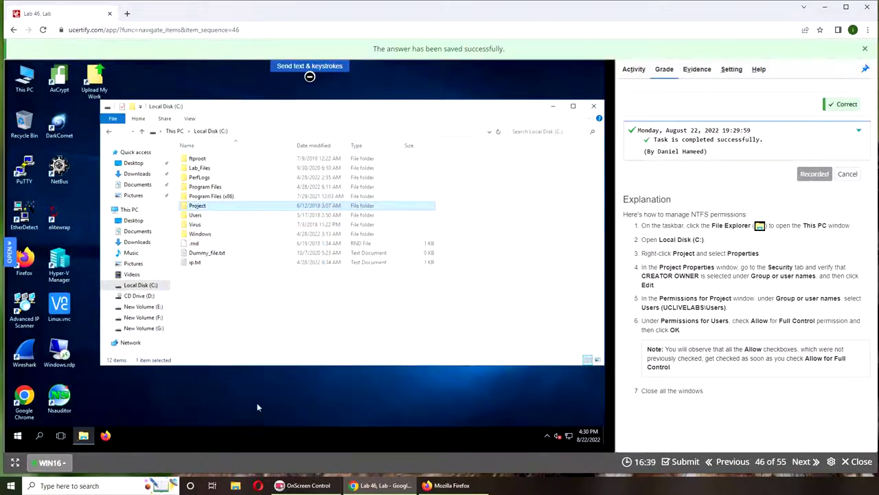
click(593, 105)
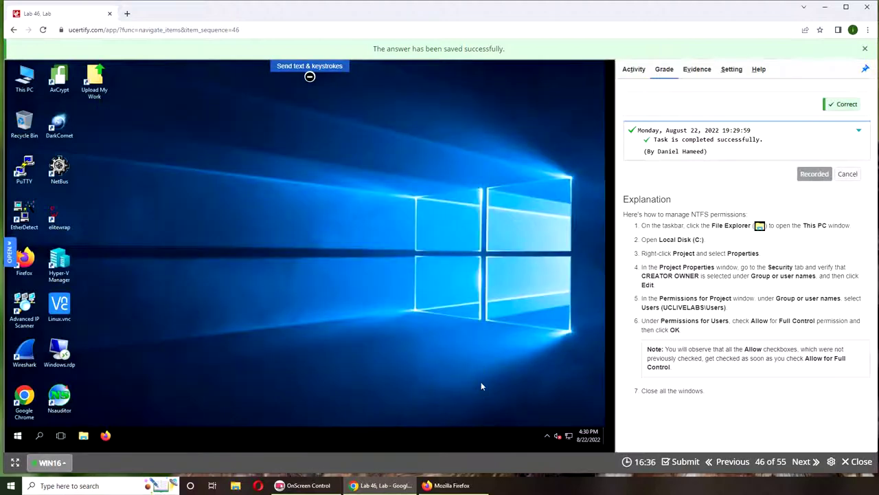